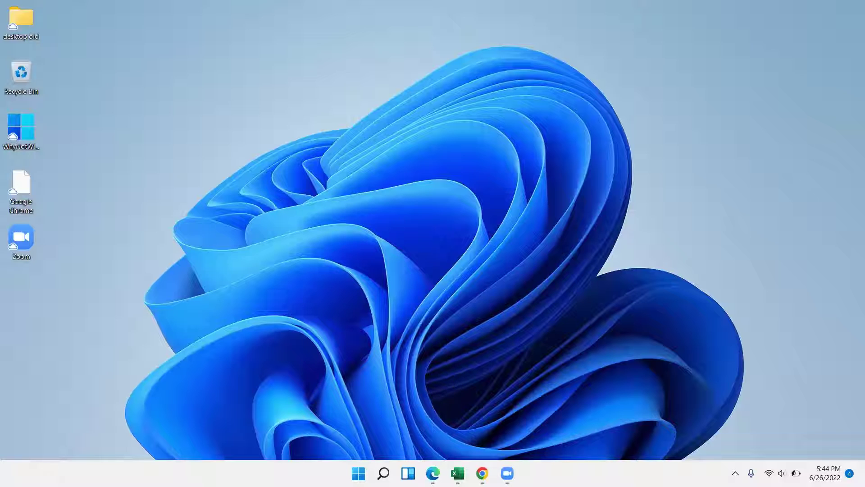
Open Start and show the context menus for the pinned Excel and Edge apps.
click(358, 473)
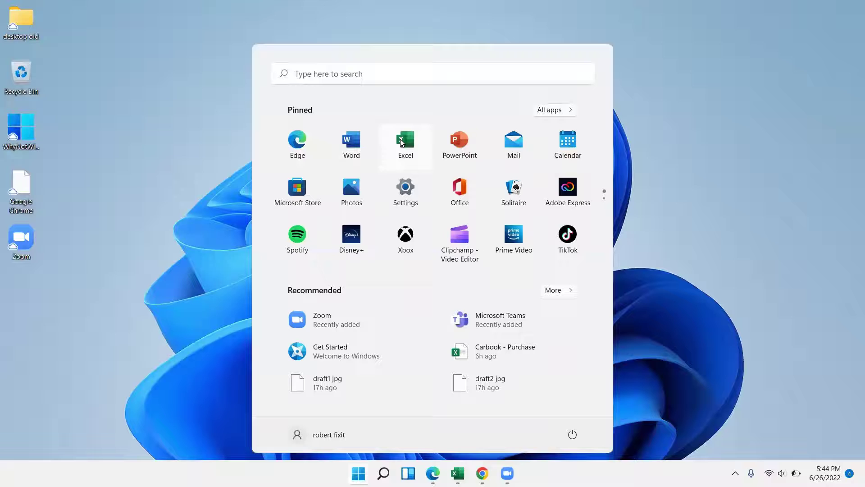
right_click(402, 143)
right_click(301, 148)
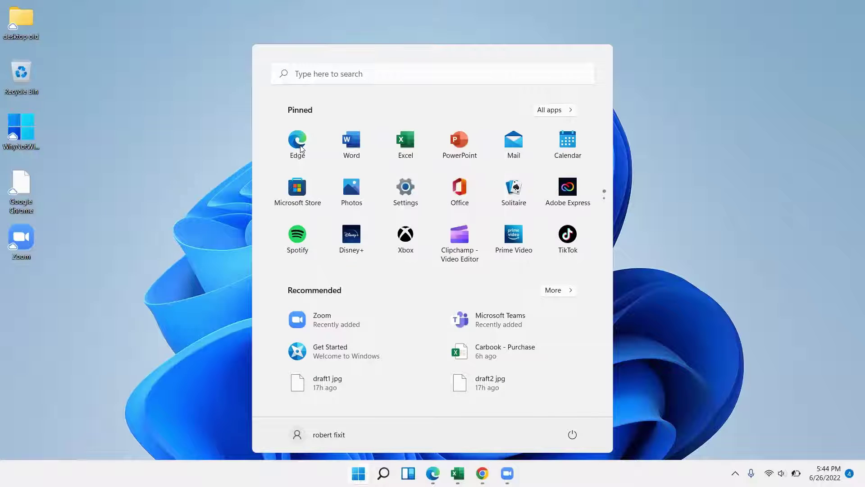
right_click(301, 148)
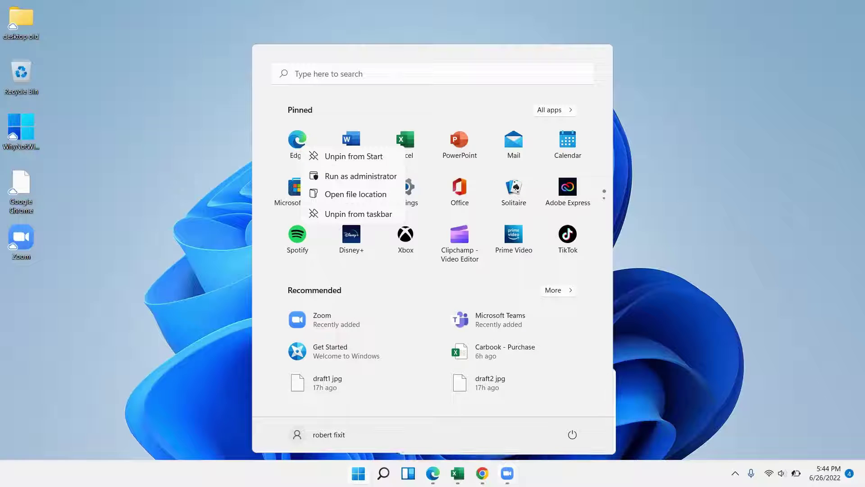
mouse_move(457, 473)
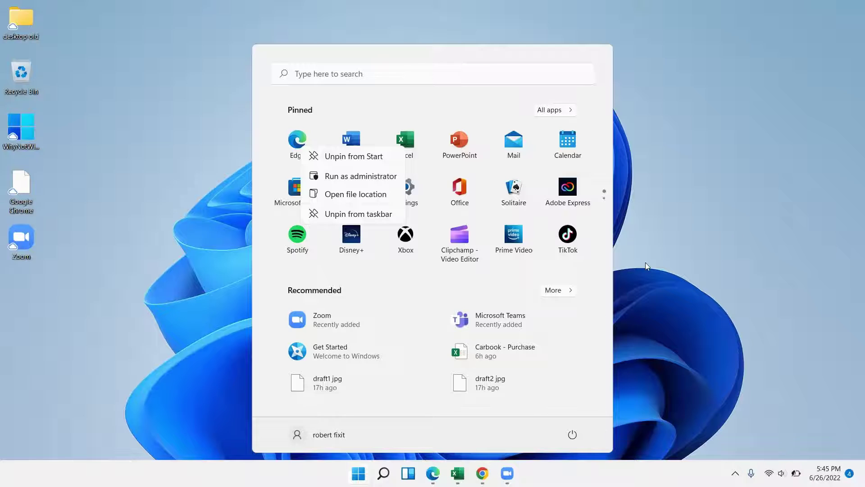
Dismiss the Edge menu and toggle Start open and closed, ending on the desktop.
click(606, 347)
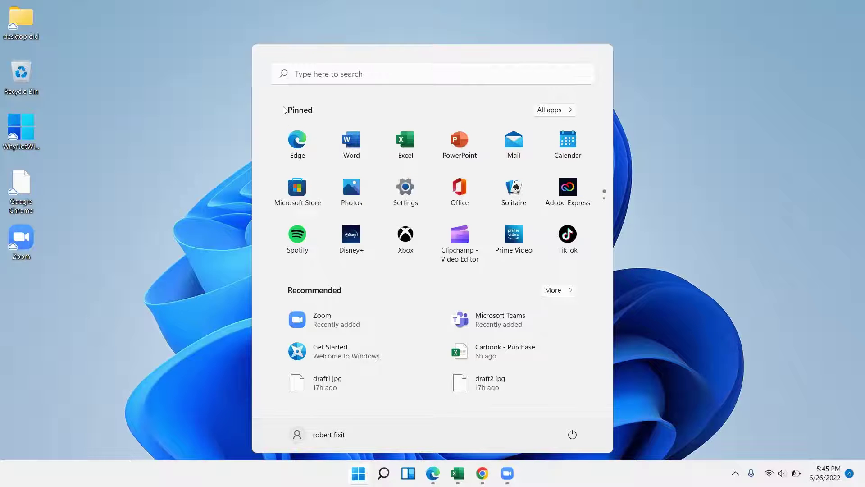
click(365, 471)
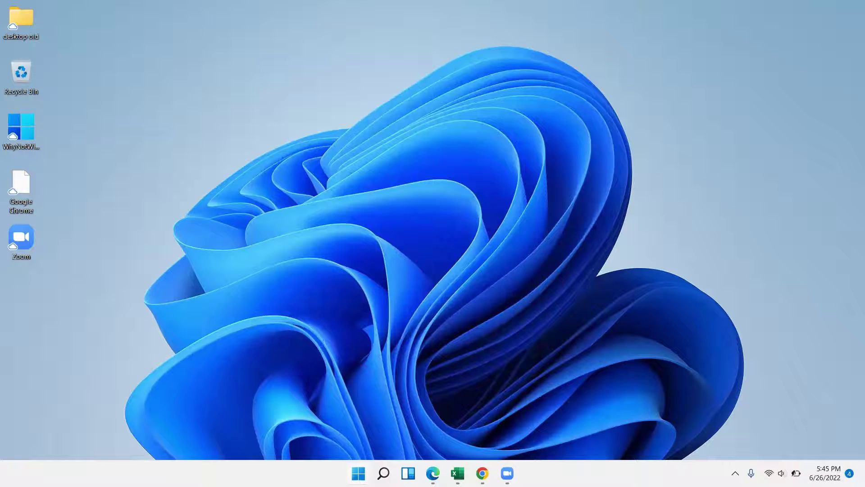
click(365, 471)
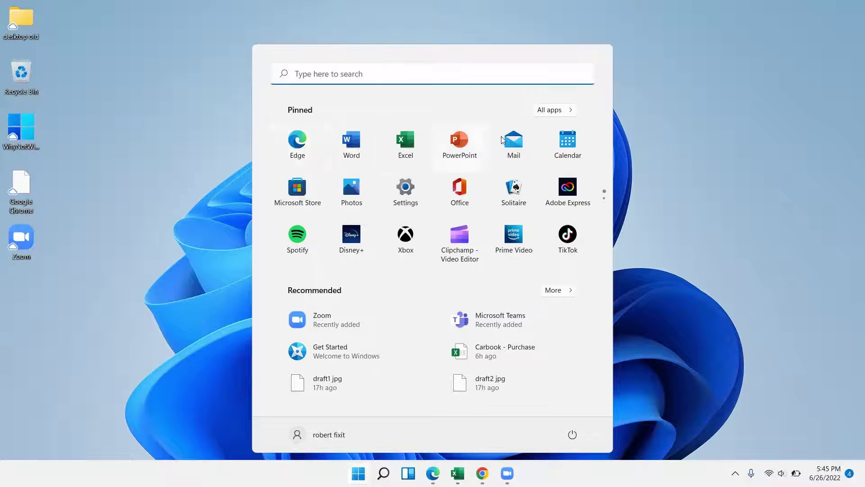
click(682, 82)
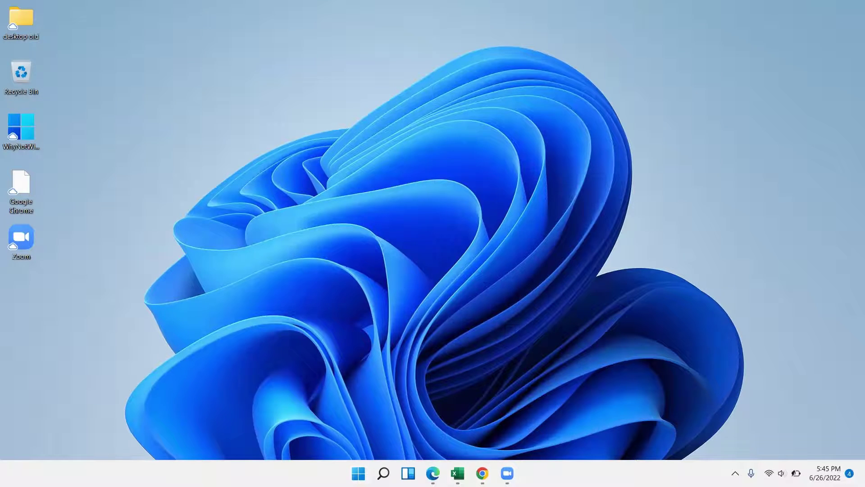
click(358, 473)
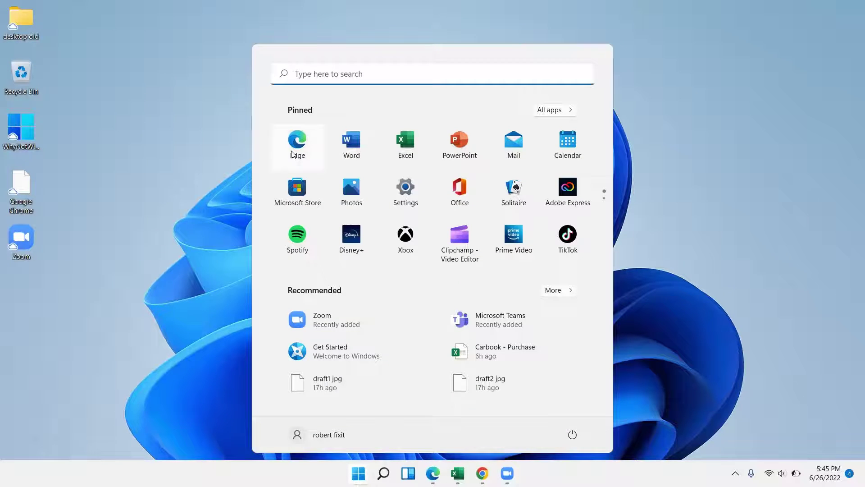
click(204, 334)
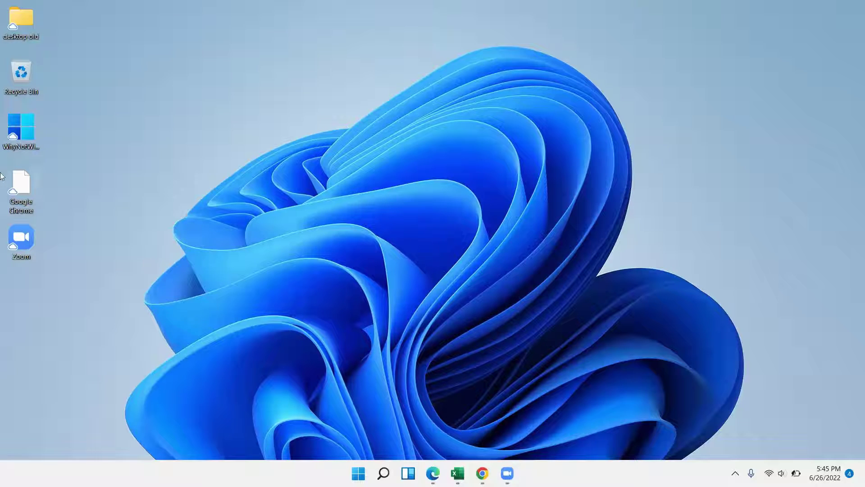
double_click(23, 186)
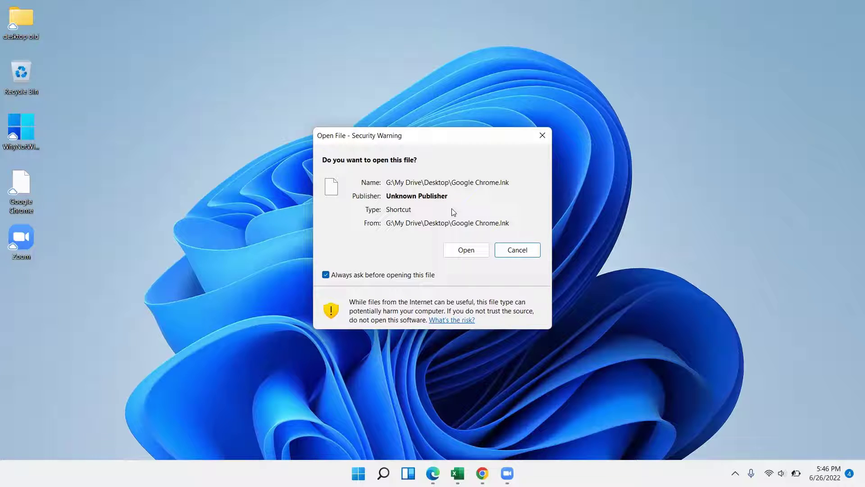
click(543, 136)
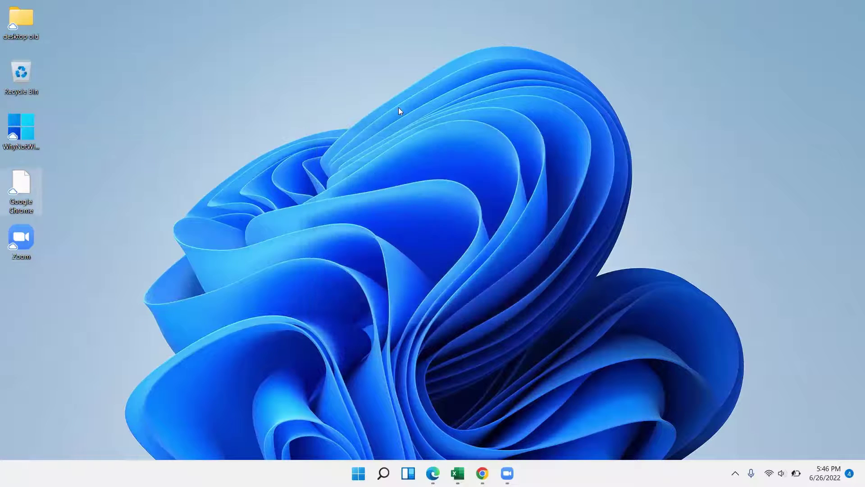
Deselect the Google Chrome desktop shortcut by clicking empty desktop space.
click(377, 315)
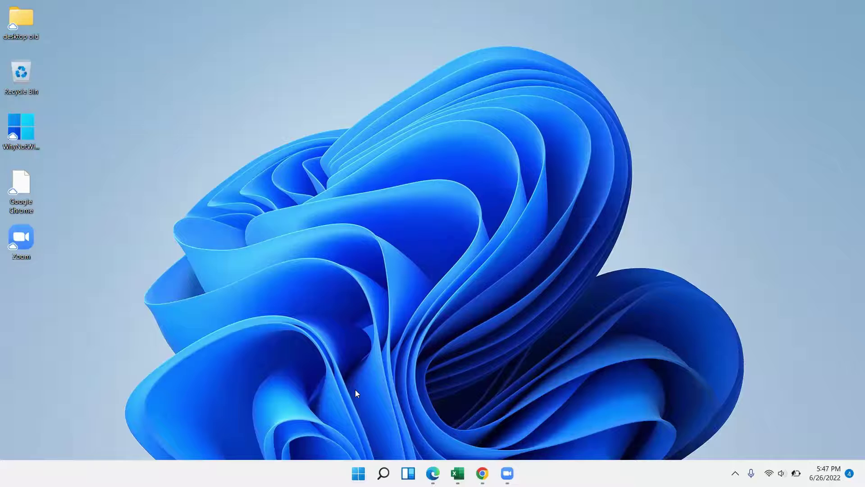
Open Settings with Win+I and scroll the System page down toward About.
key(super)
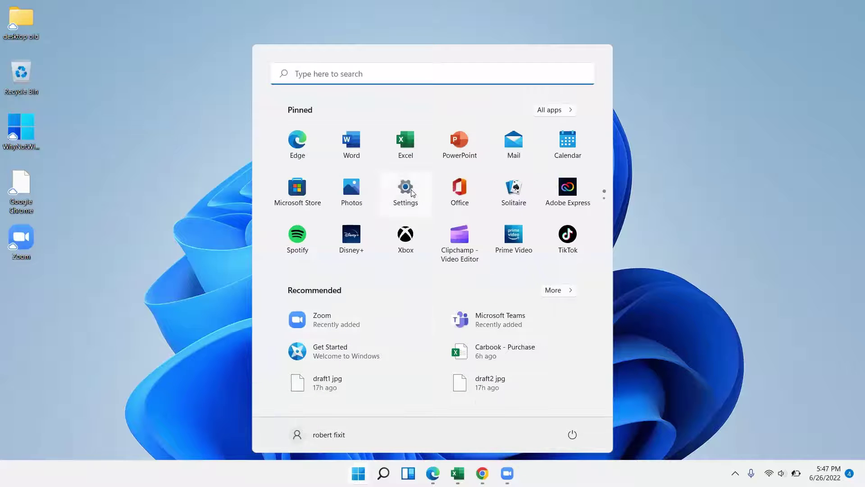
key(super+i)
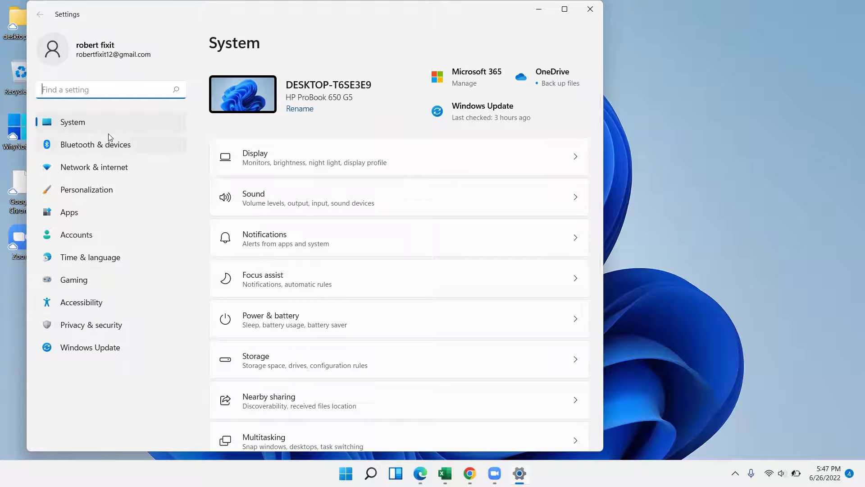
scroll(314, 255, down, 2)
scroll(315, 255, down, 3)
scroll(314, 252, up, 5)
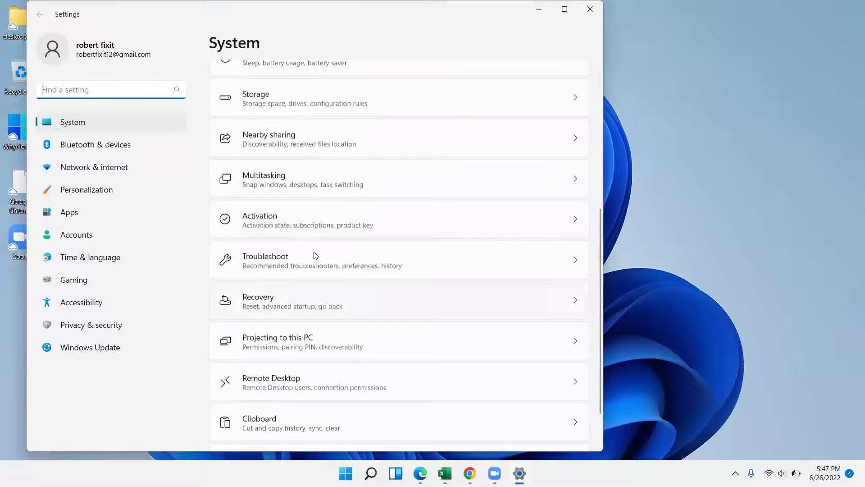
scroll(281, 324, down, 5)
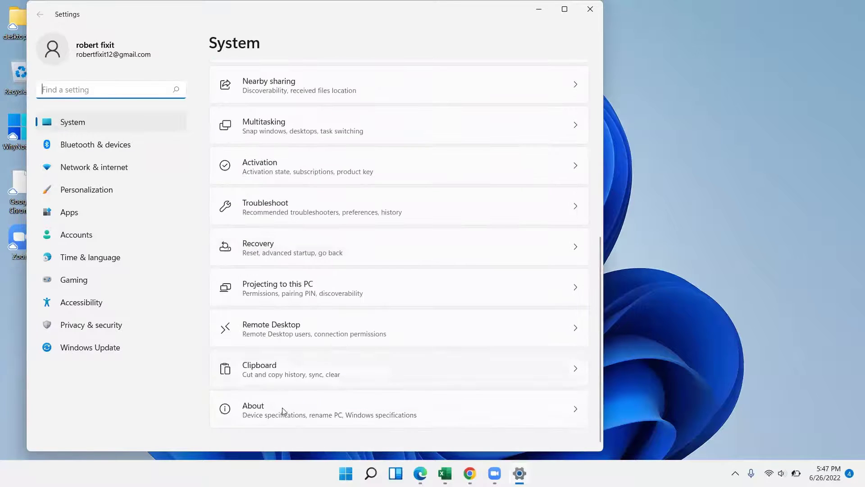
click(284, 417)
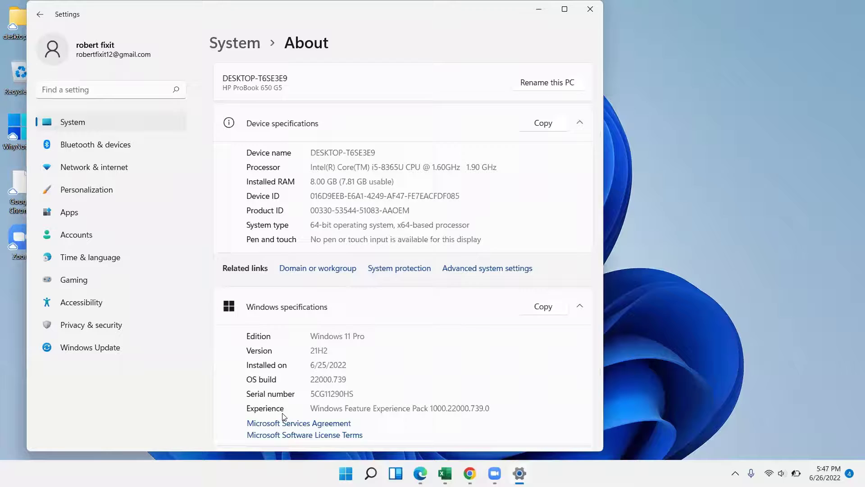
scroll(335, 238, down, 4)
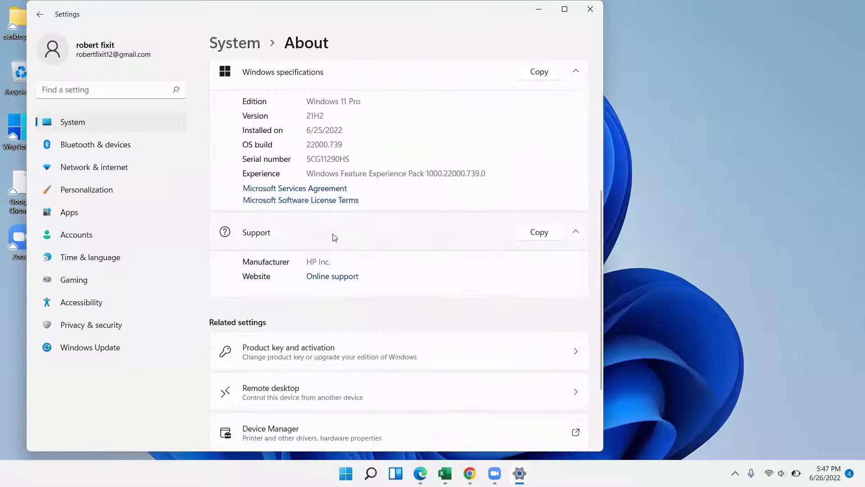
scroll(336, 149, up, 2)
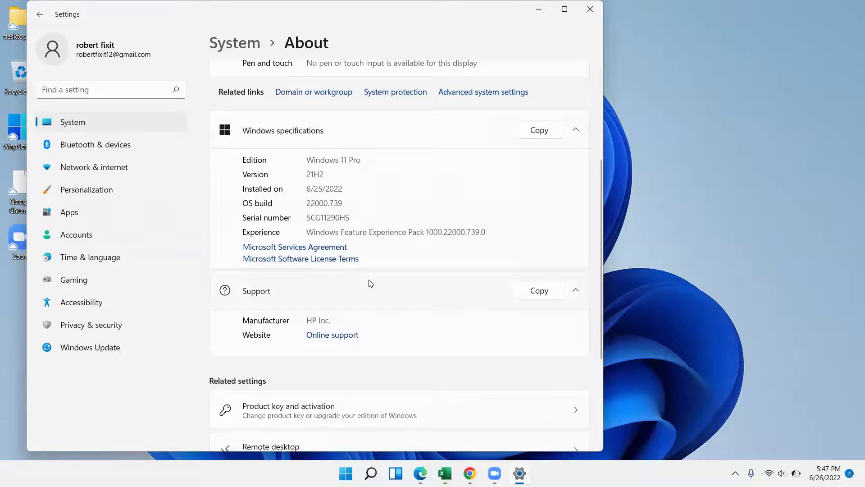
scroll(369, 284, up, 3)
scroll(370, 284, down, 3)
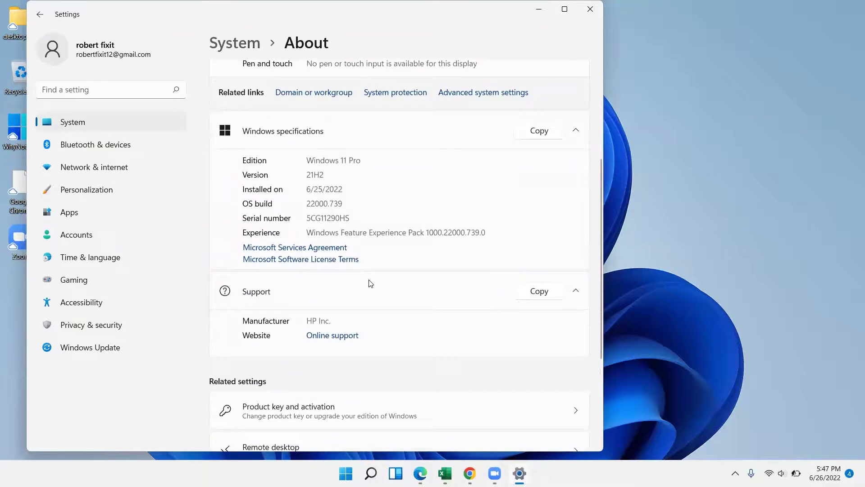
scroll(369, 282, up, 3)
scroll(370, 281, up, 1)
scroll(371, 283, down, 1)
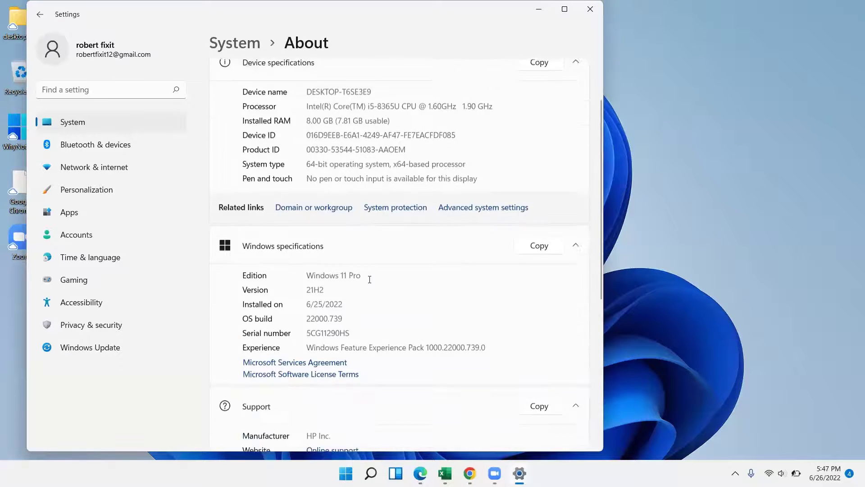
scroll(370, 283, up, 1)
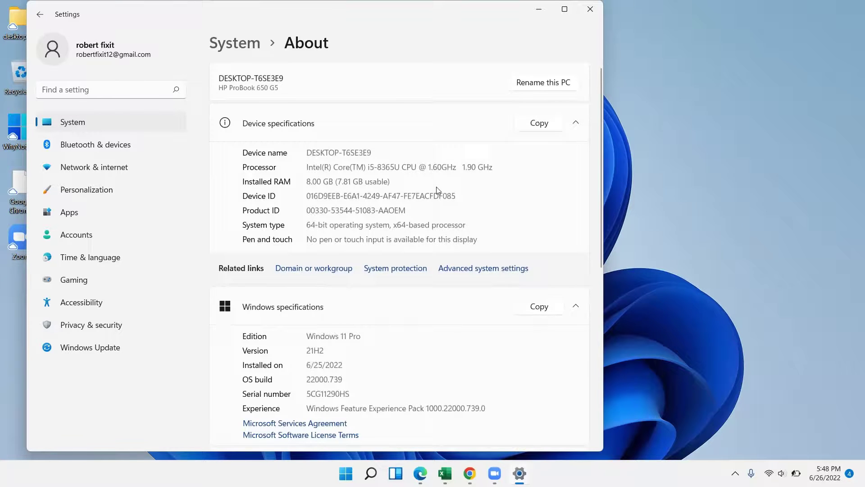
scroll(409, 320, down, 3)
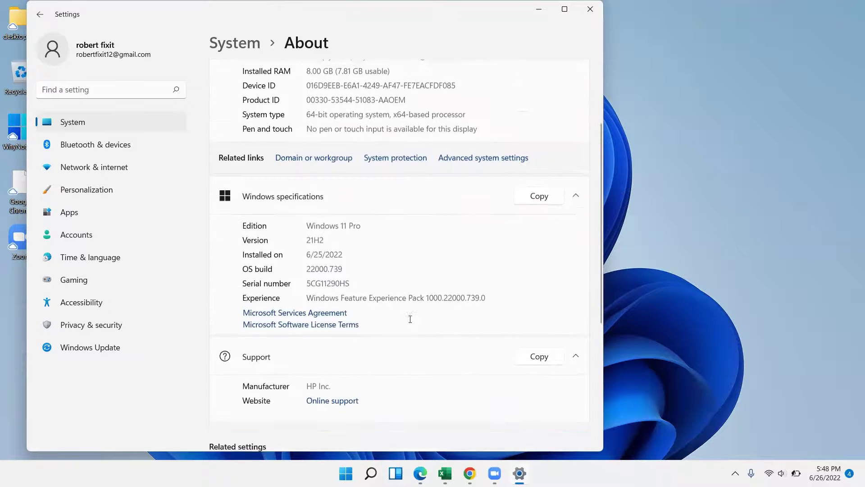
scroll(409, 321, up, 3)
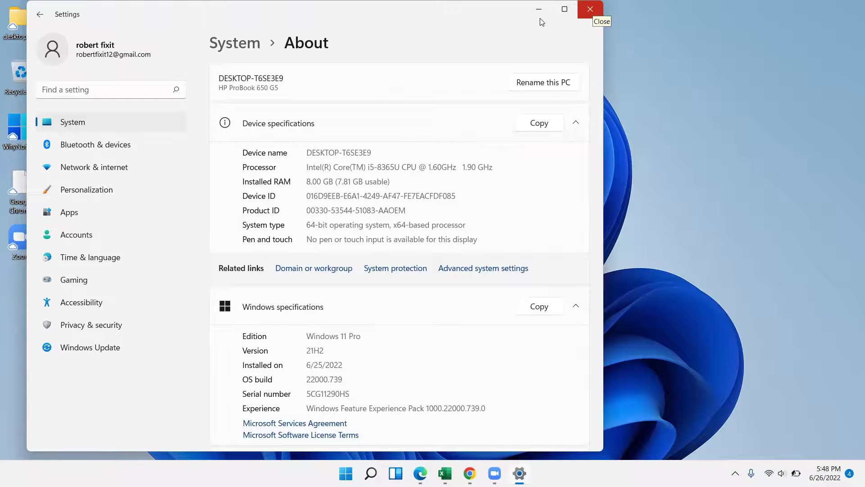
scroll(593, 63, down, 9)
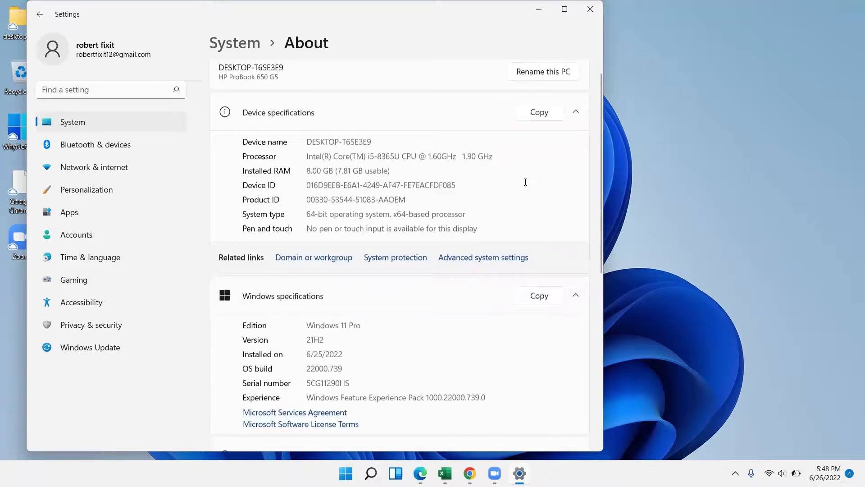
Close Settings and show the desktop's shortcut menu with its View submenu.
click(590, 9)
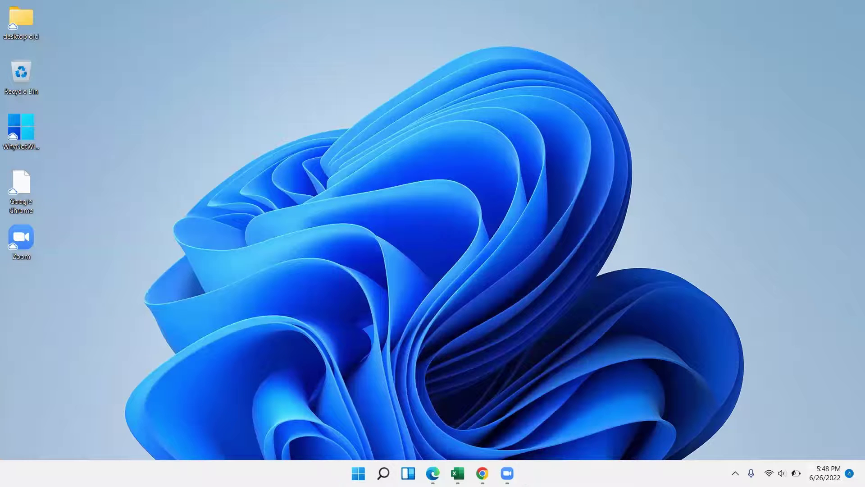
right_click(203, 96)
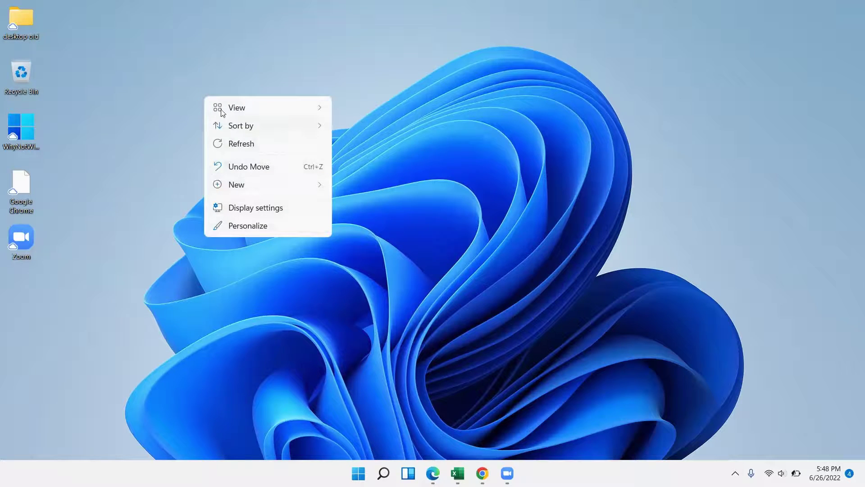
mouse_move(257, 110)
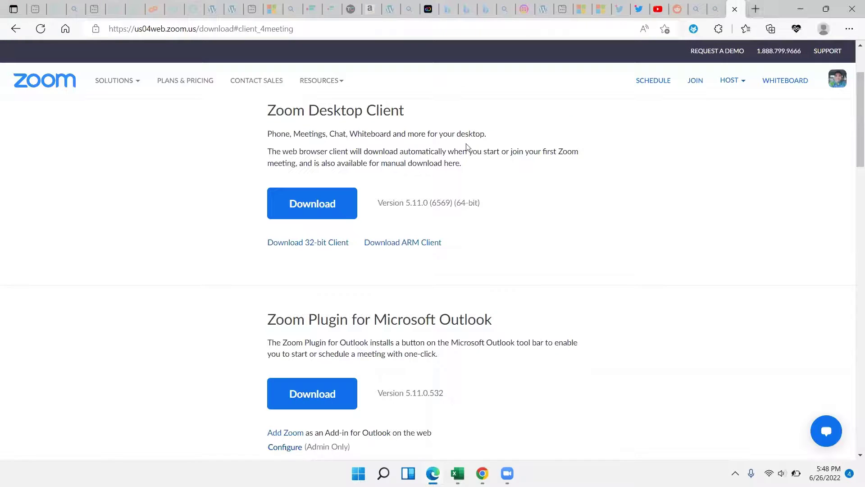
Select and right-click text on the Zoom page, dismiss the menus, then minimize Edge.
drag(497, 151, 346, 151)
right_click(360, 154)
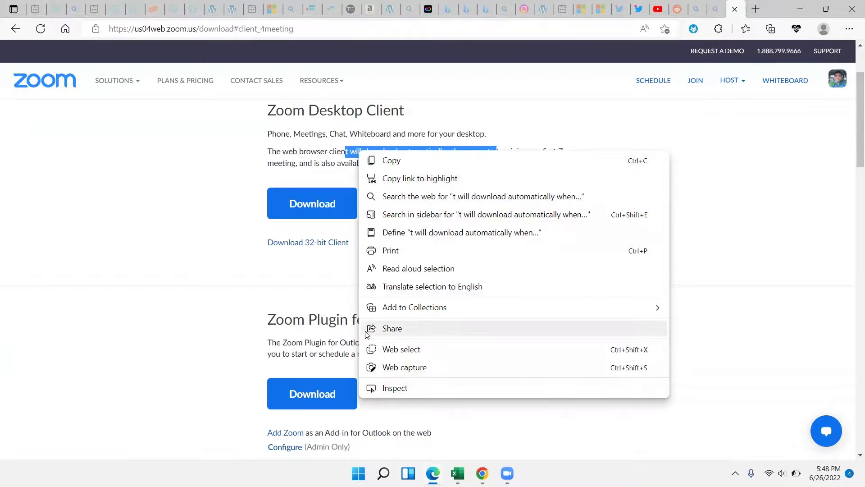
click(335, 153)
right_click(335, 154)
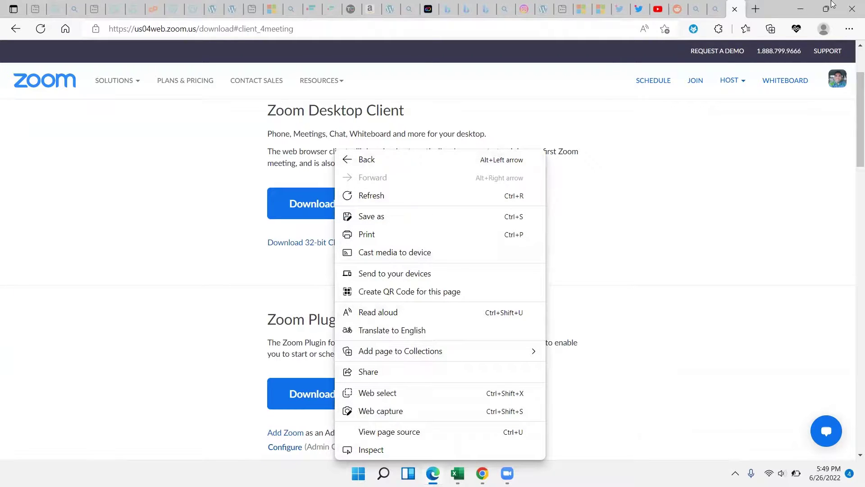
click(802, 6)
click(801, 7)
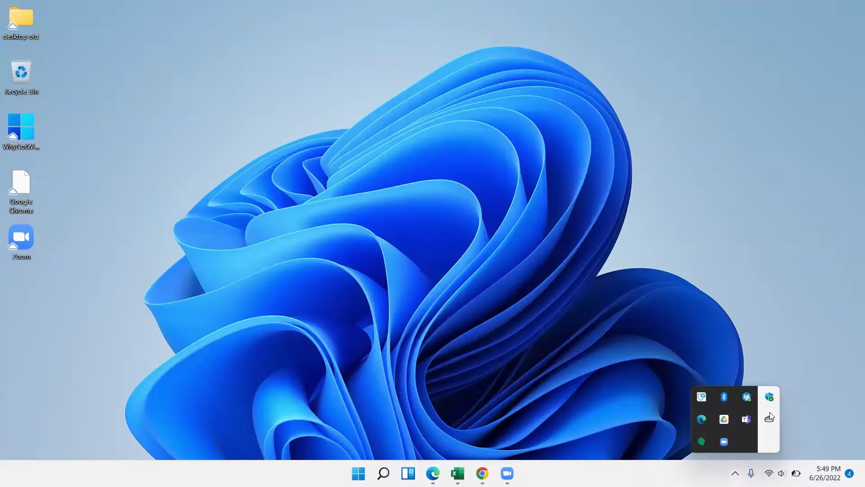
click(769, 331)
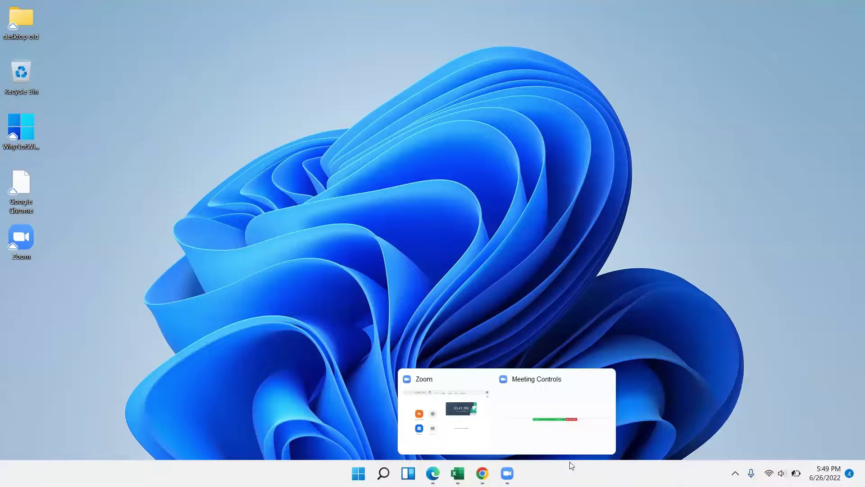
click(735, 473)
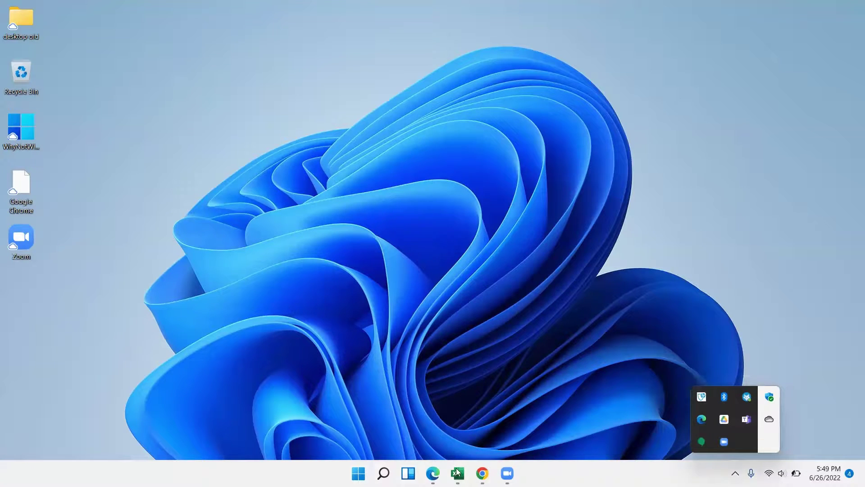
mouse_move(483, 474)
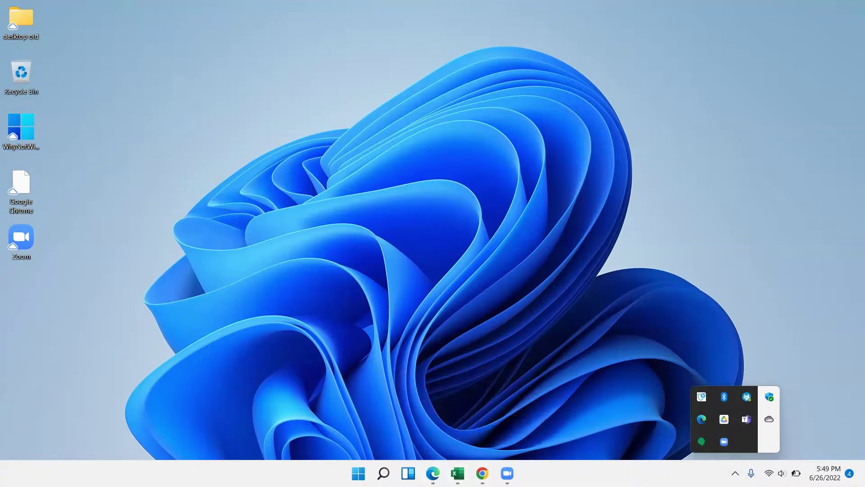
key(super)
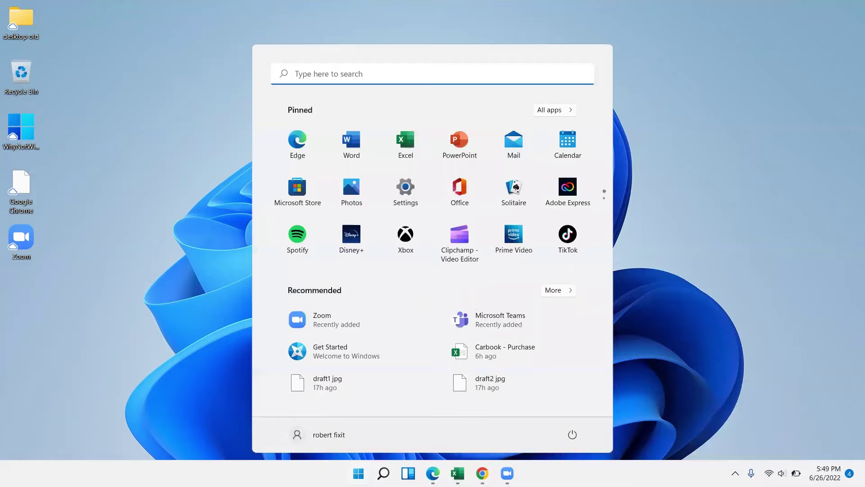
key(super)
right_click(586, 472)
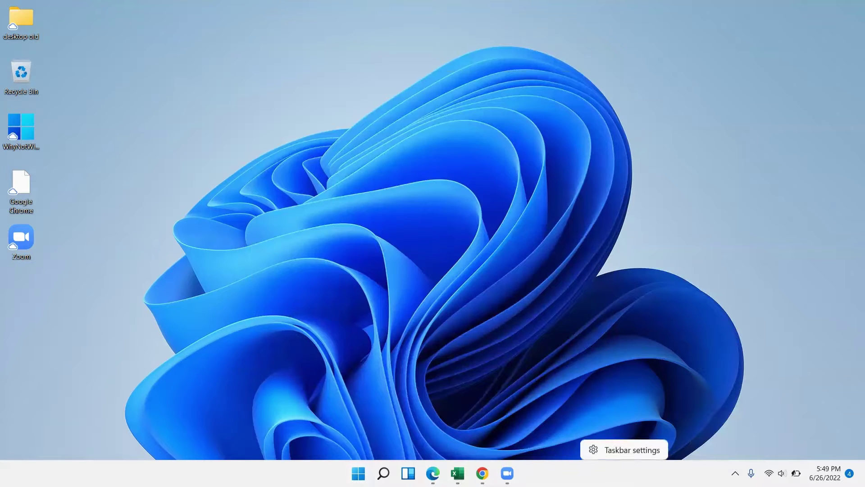
click(608, 451)
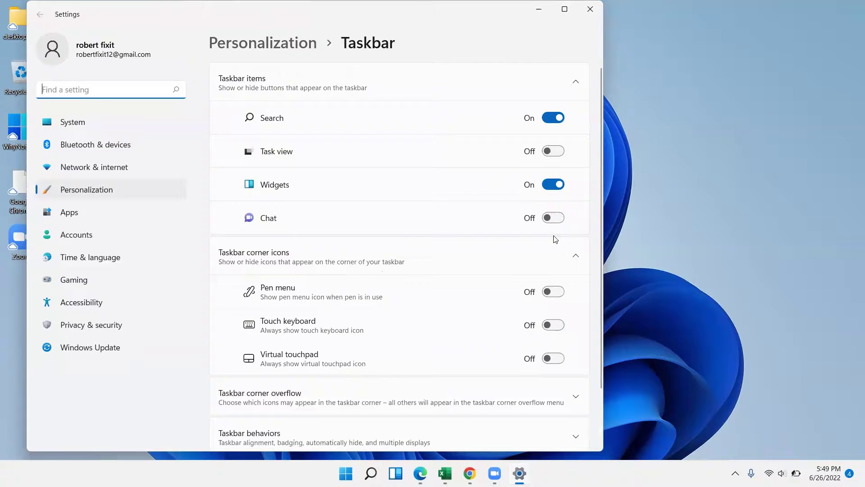
click(552, 218)
click(547, 155)
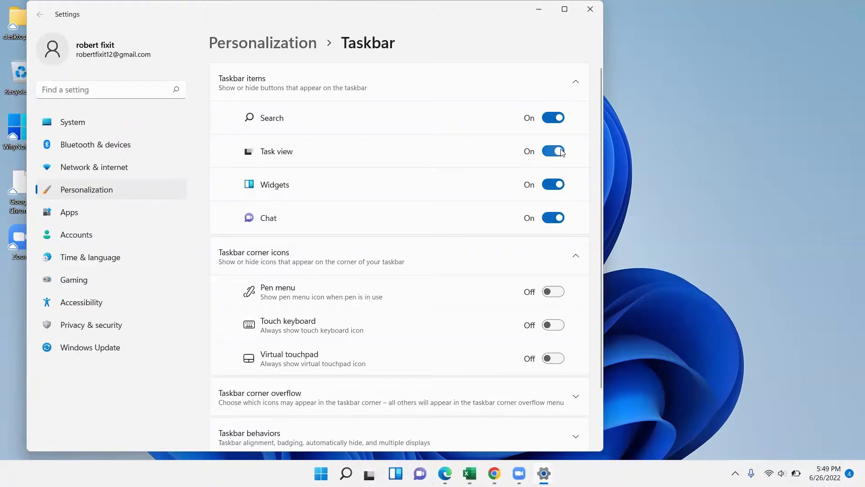
click(552, 151)
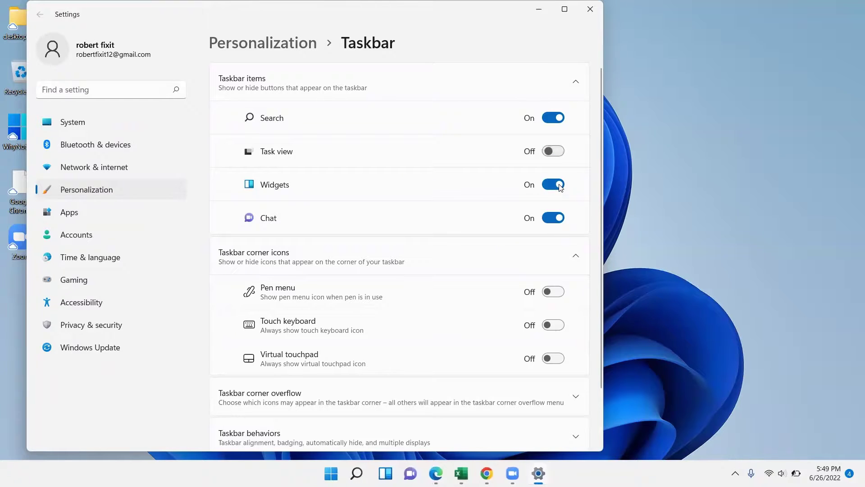
click(552, 218)
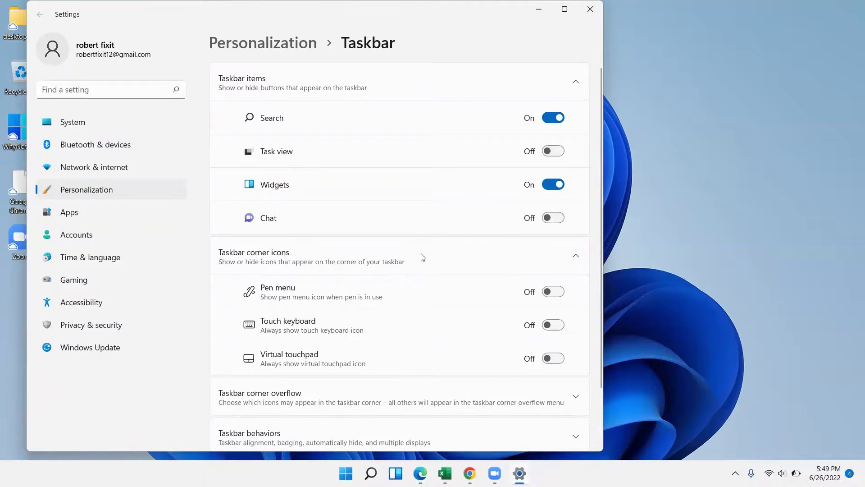
scroll(438, 238, down, 2)
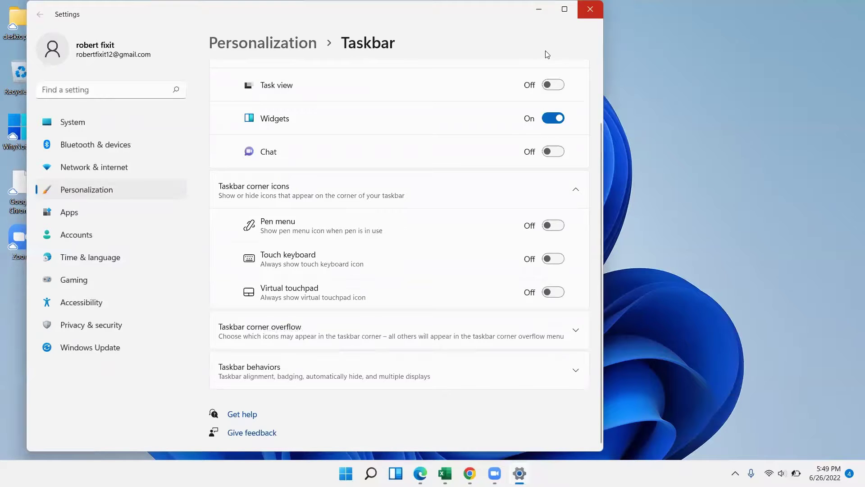
key(alt+F4)
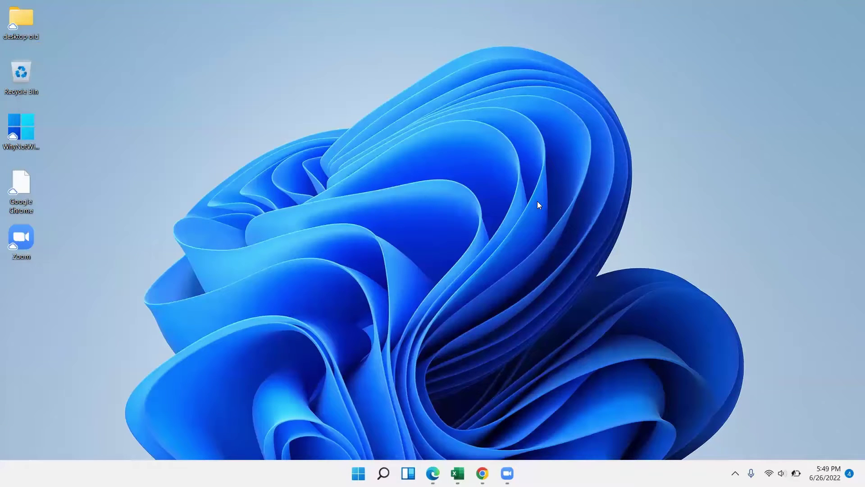